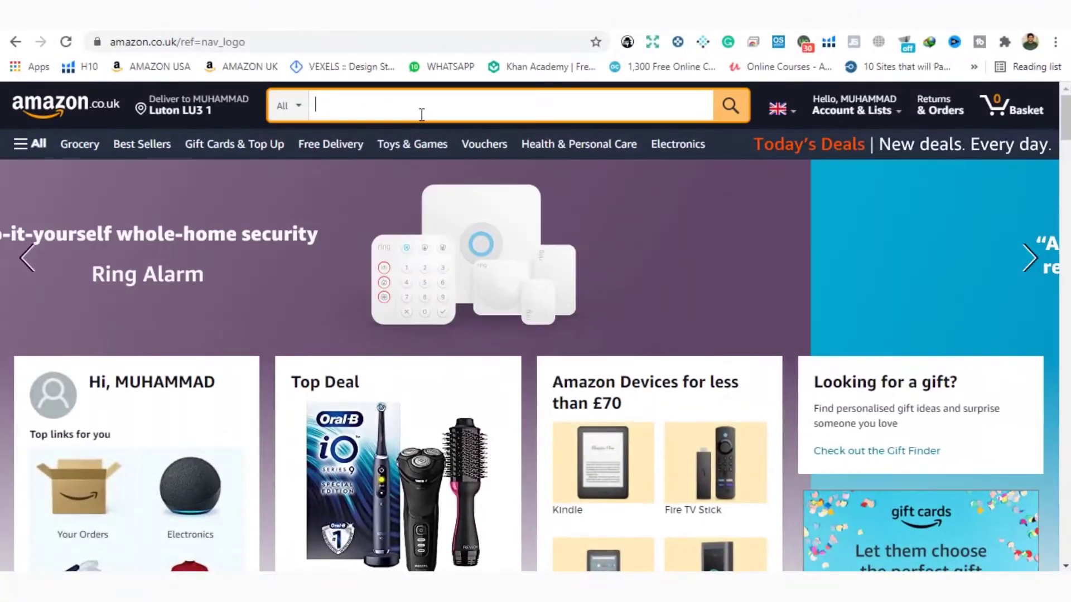
Step: Search Amazon UK for 'GARLIC PRESS' and scroll through the results
left_click(421, 115)
type("G")
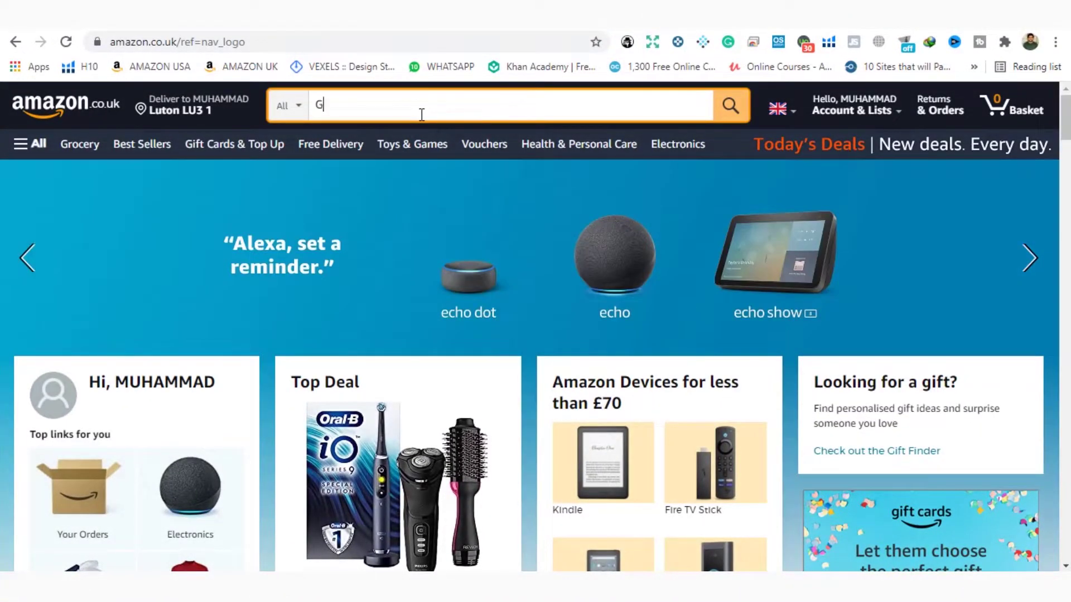
type("ARLIC PRESS")
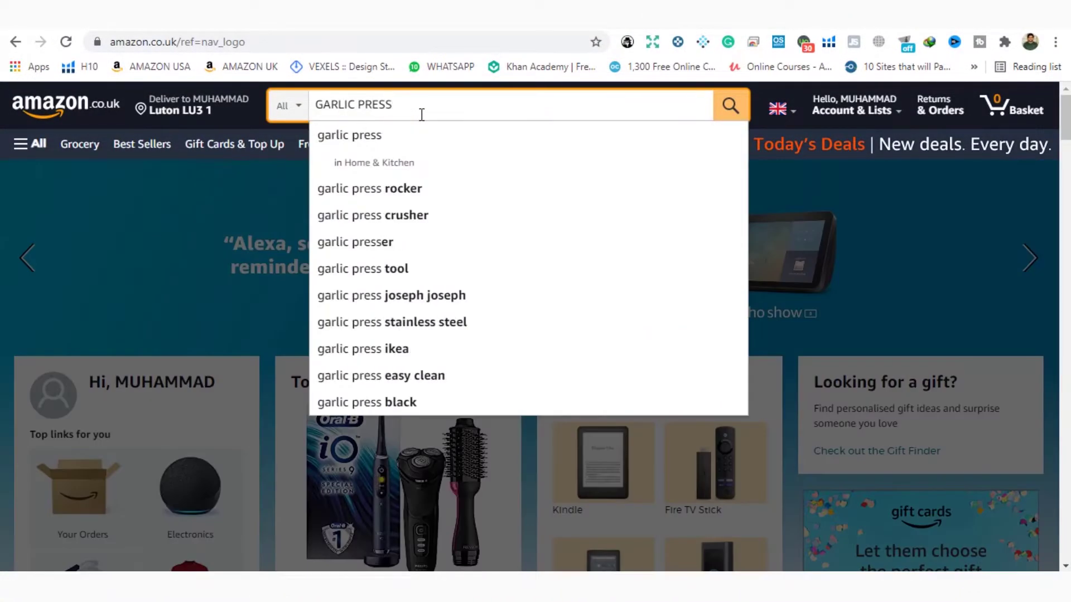
key("Return")
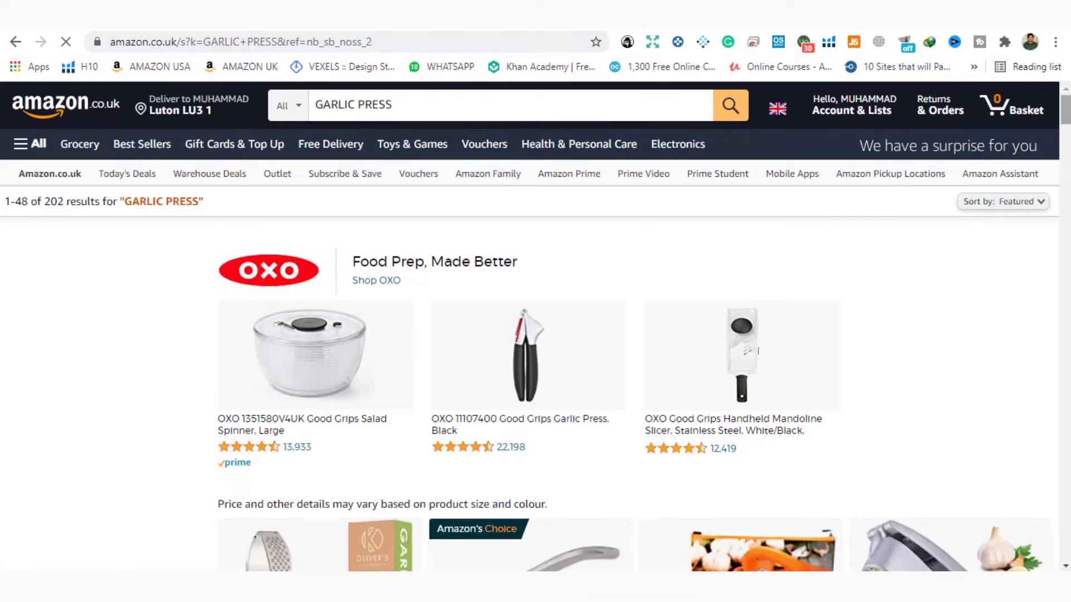
scroll(1044, 142, "down", 10)
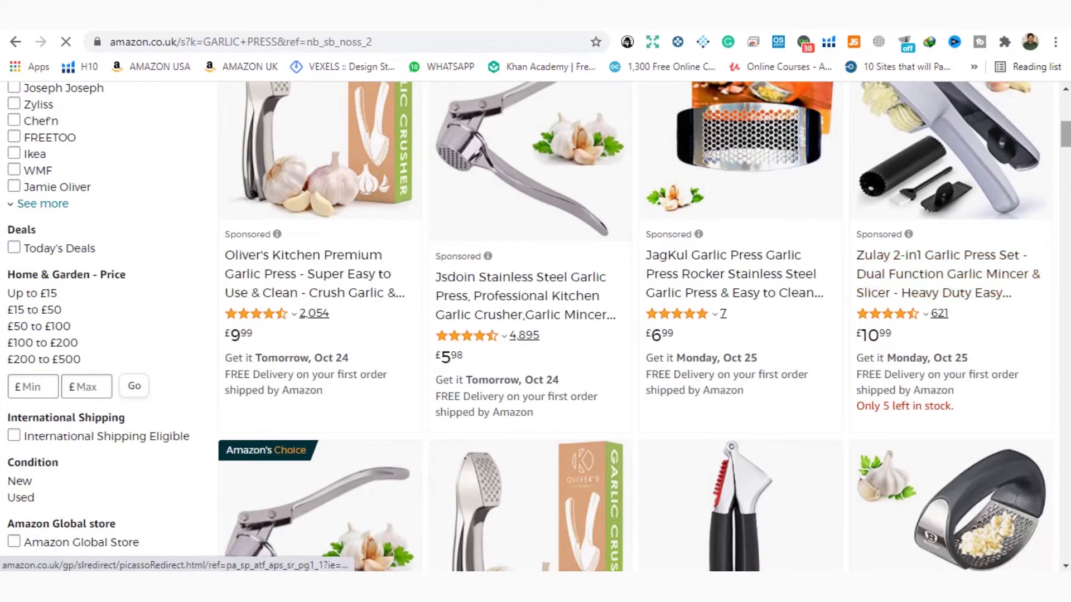
scroll(1054, 167, "down", 5)
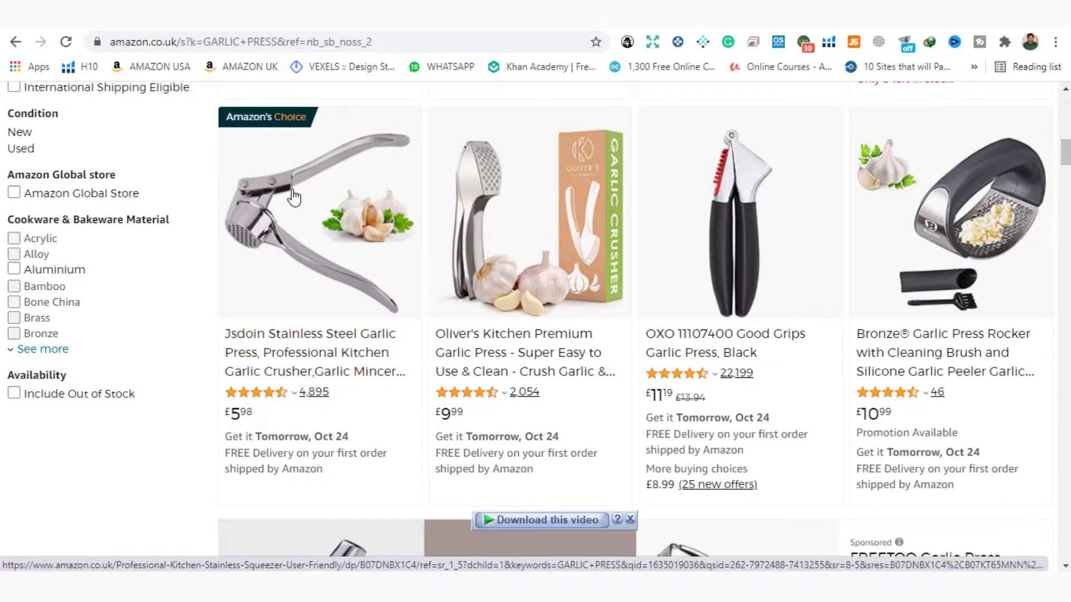
Step: Open the Jsdoin stainless steel garlic press listing, copy its ASIN B07DNBX1C4, and return to Helium 10
left_click(288, 342)
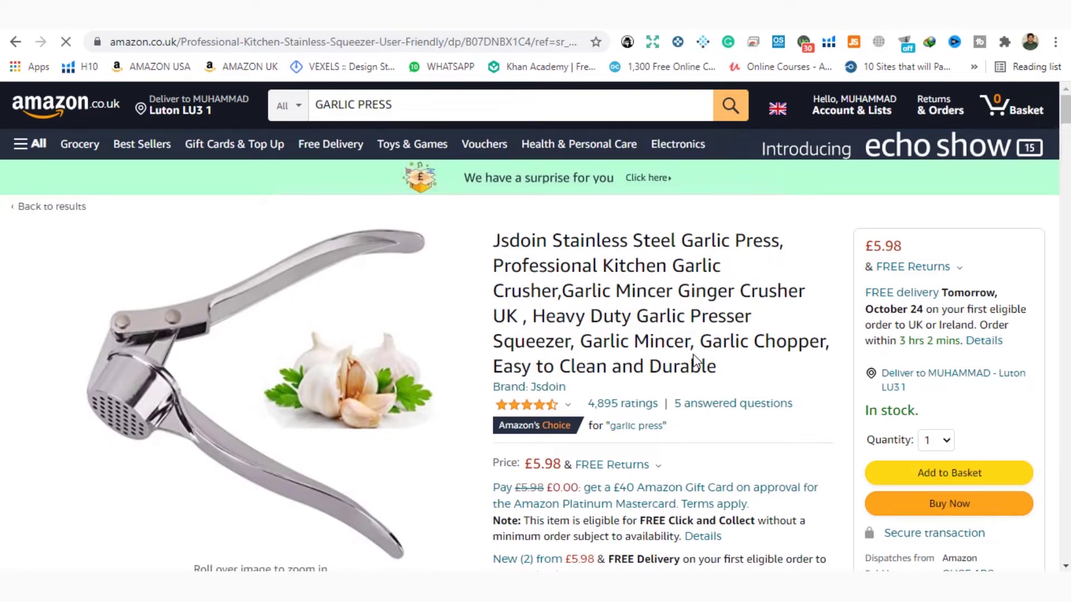
scroll(694, 361, "down", 20)
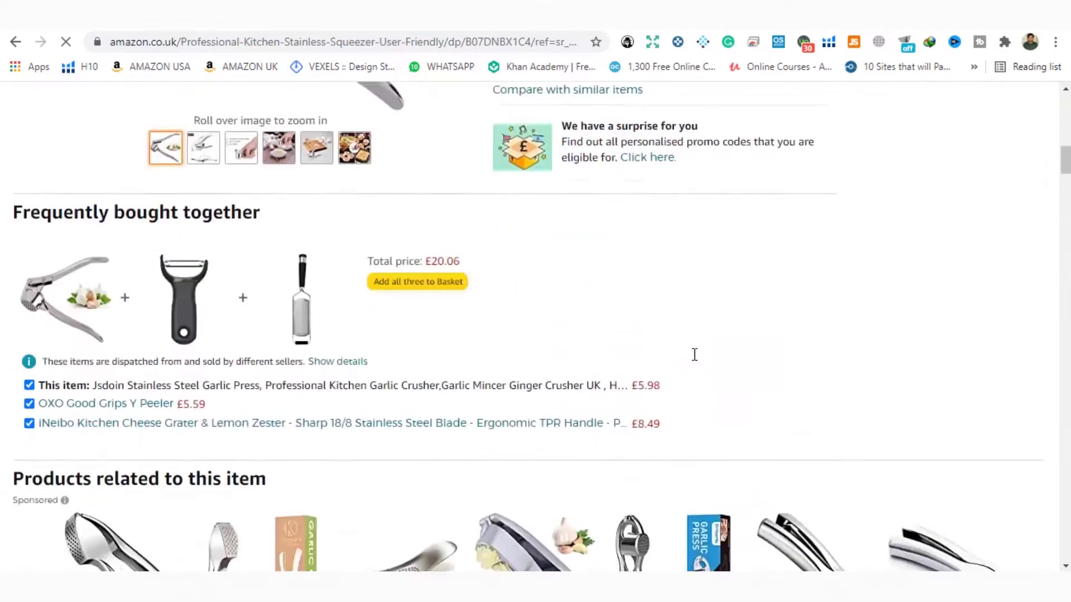
scroll(694, 361, "down", 20)
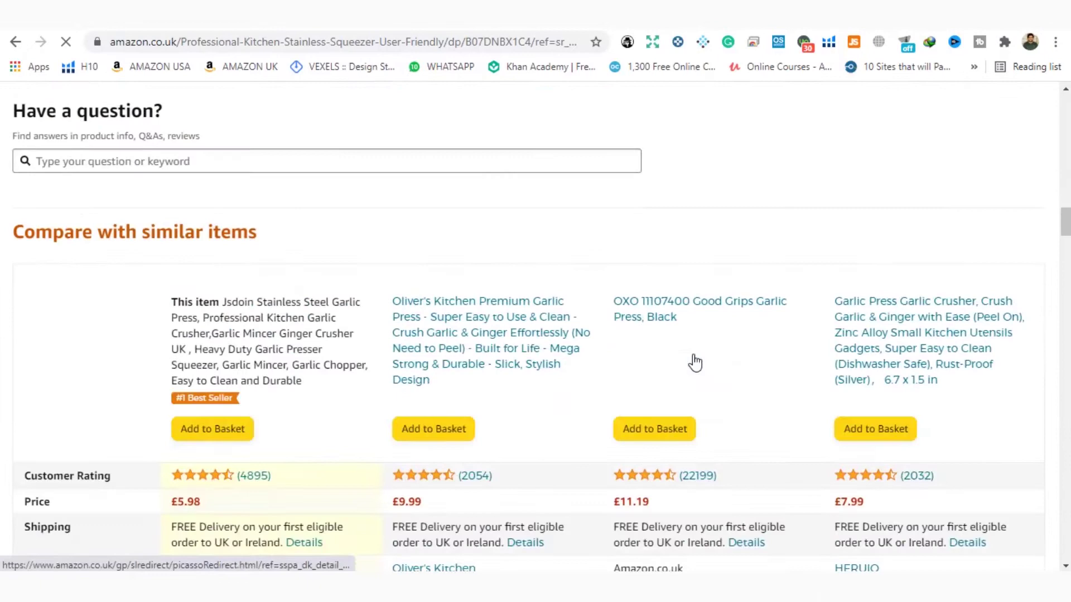
scroll(696, 362, "down", 4)
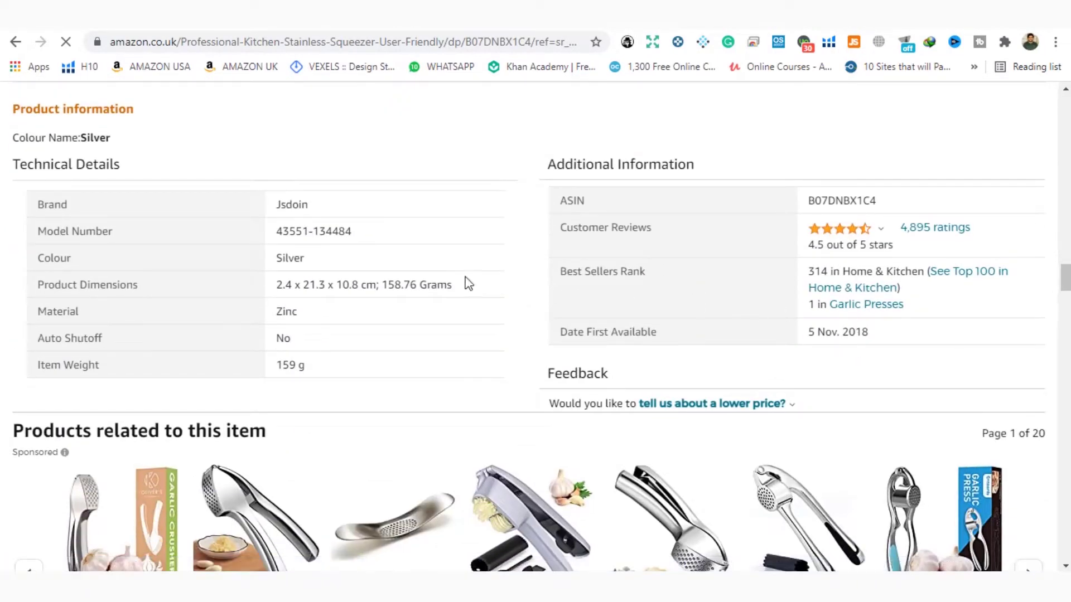
double_click(857, 202)
key("ctrl+c")
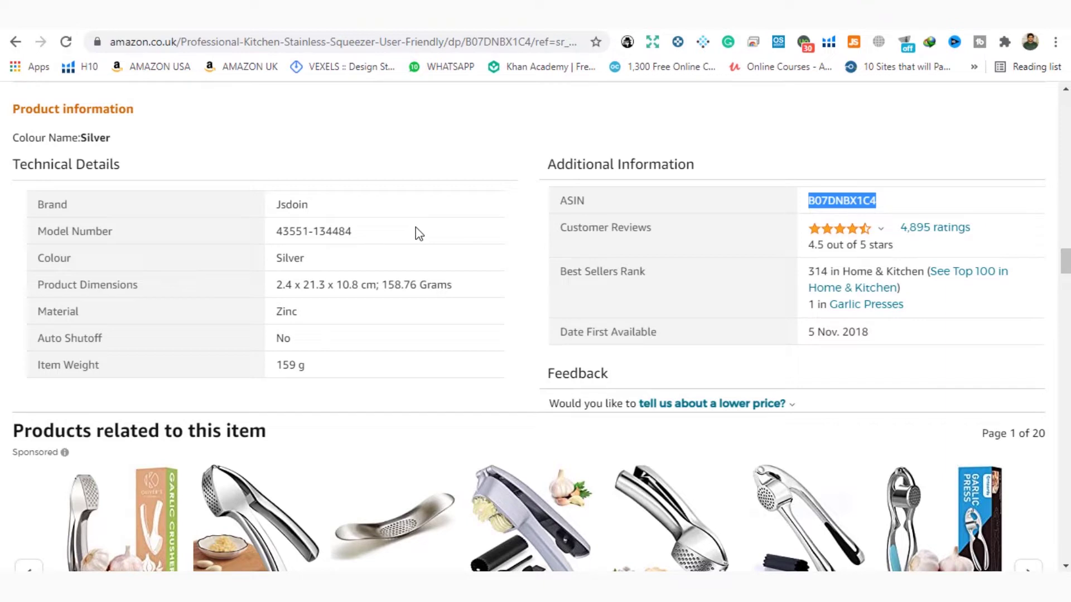
left_click(80, 66)
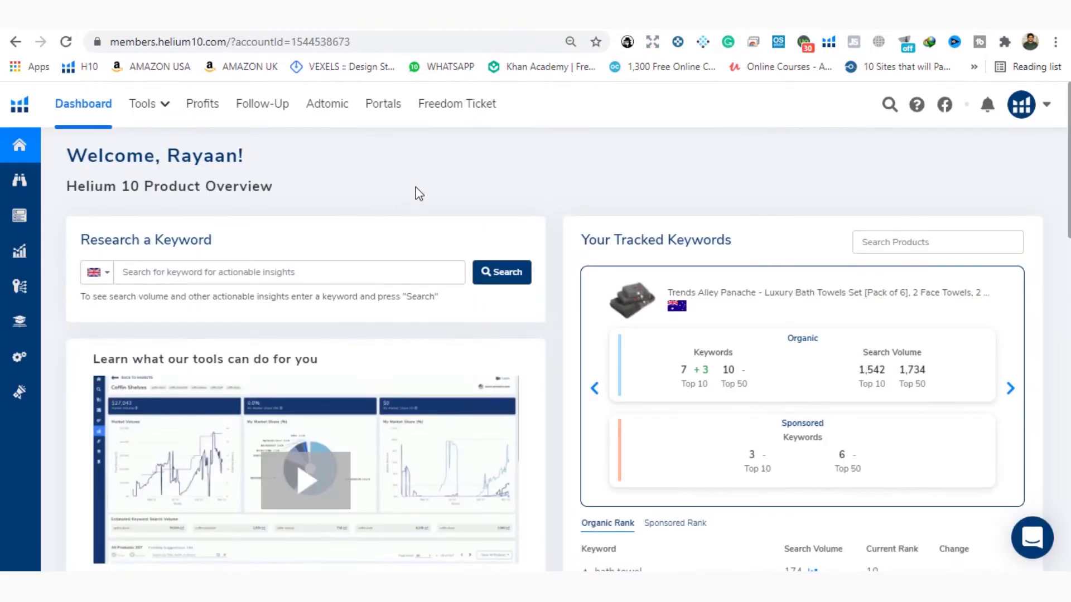
Step: Open the Cerebro reverse ASIN lookup under Keyword Research
mouse_move(20, 180)
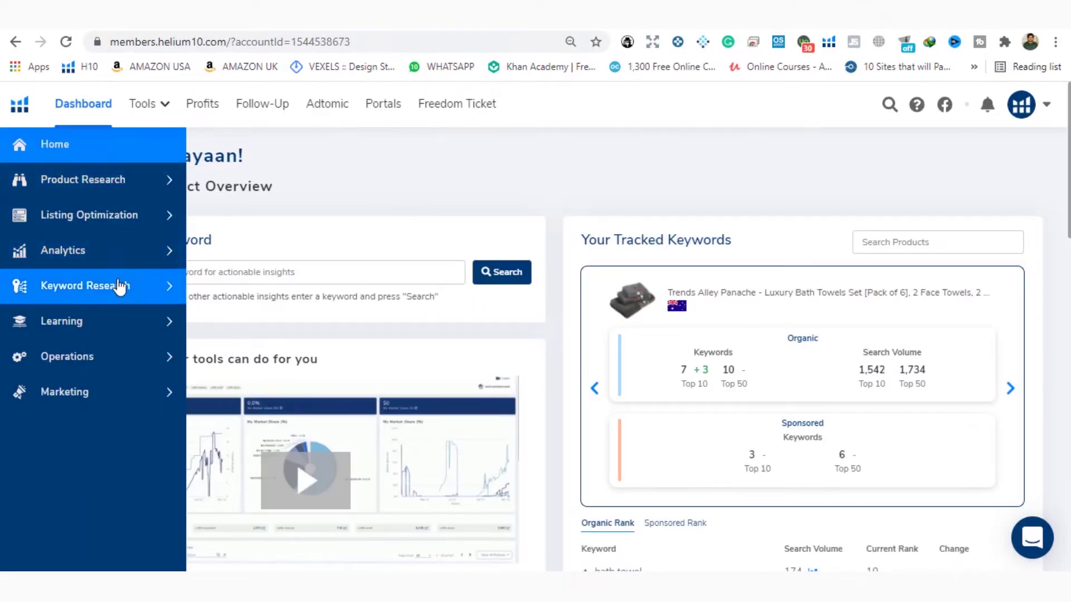
left_click(121, 286)
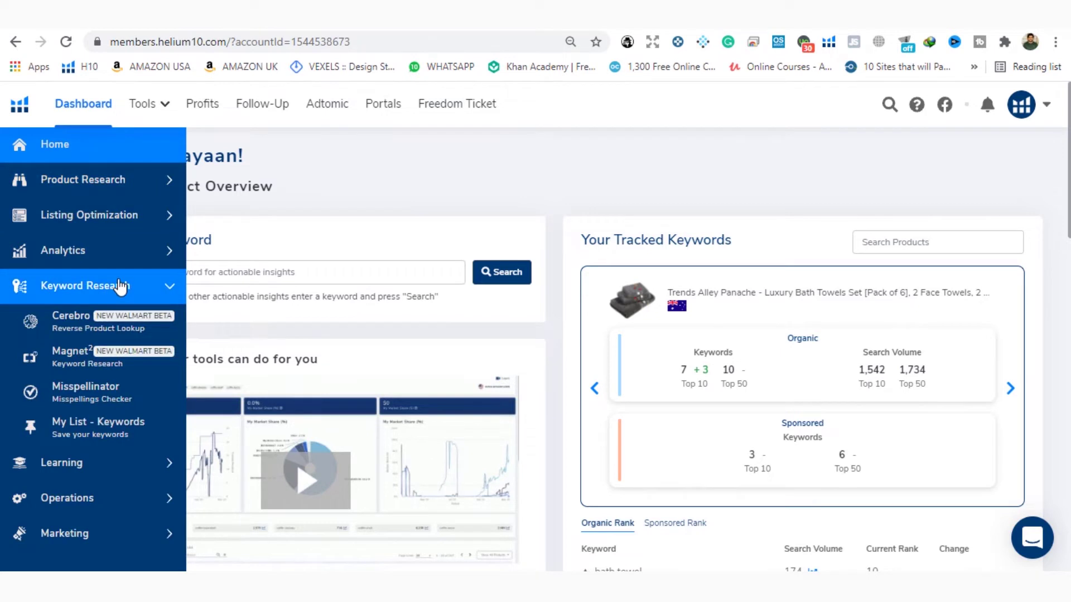
left_click(90, 328)
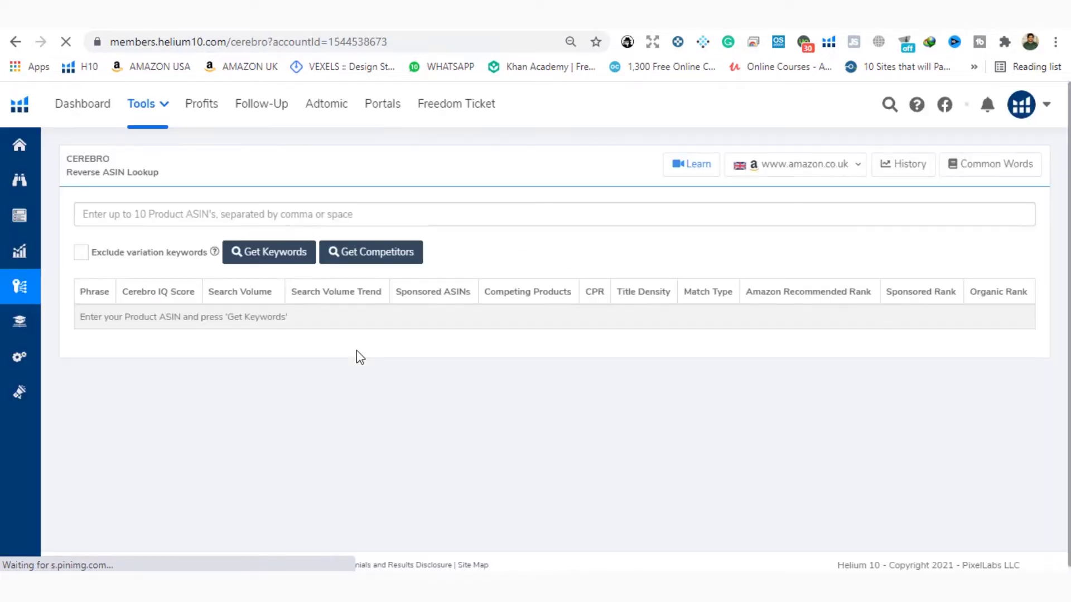
left_click(190, 211)
key("ctrl+v")
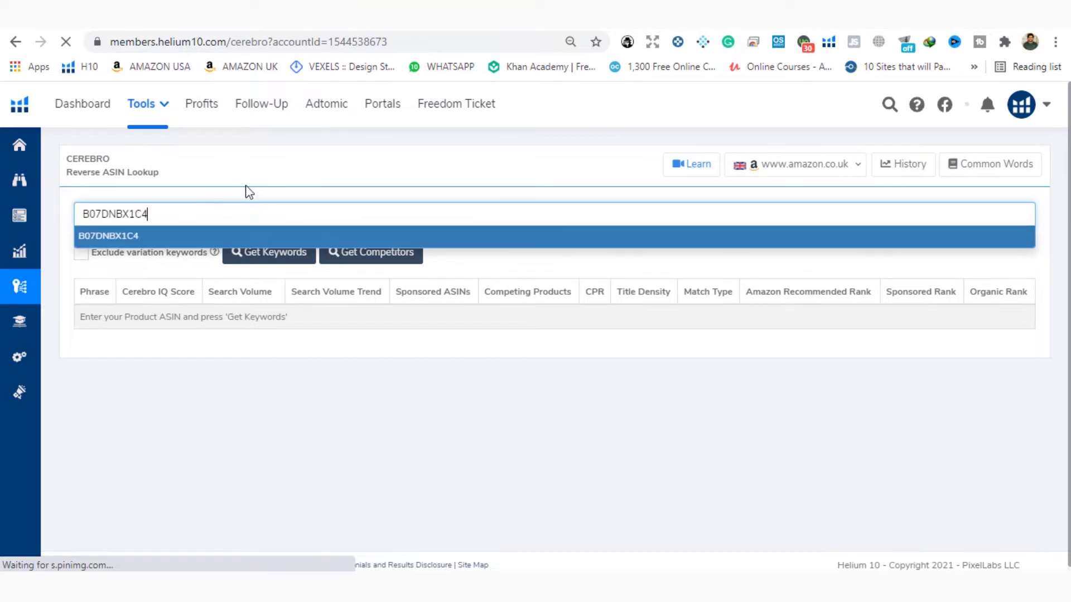
key("Return")
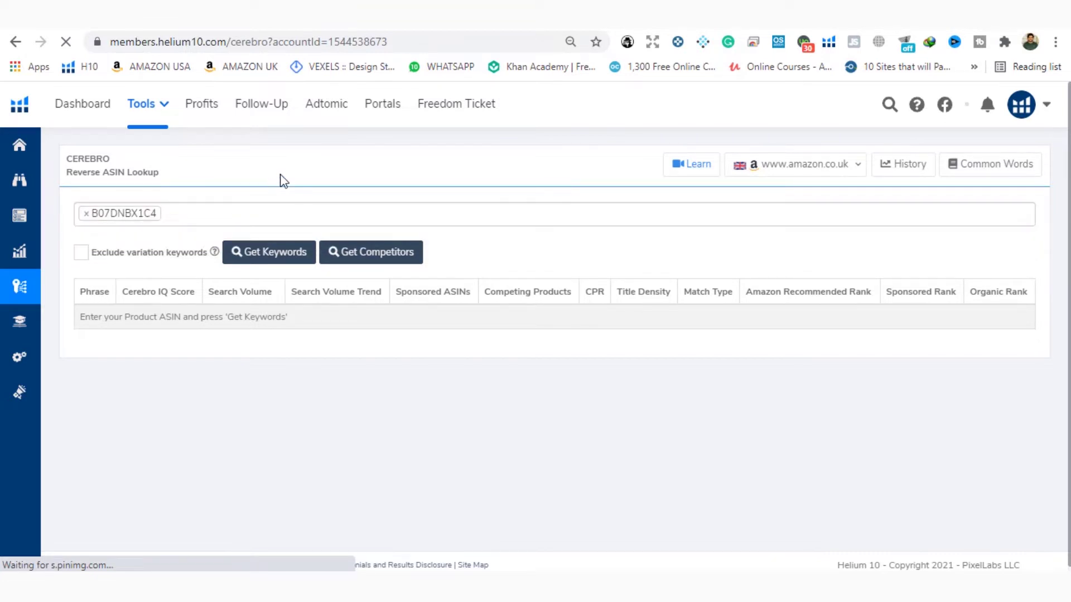
left_click(813, 169)
left_click(810, 424)
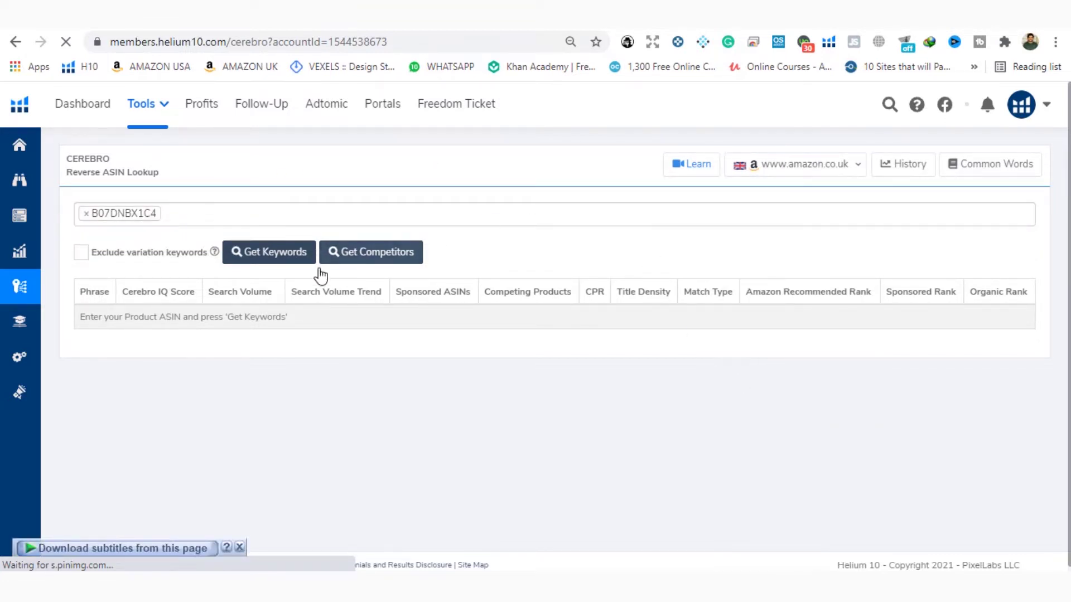
left_click(279, 257)
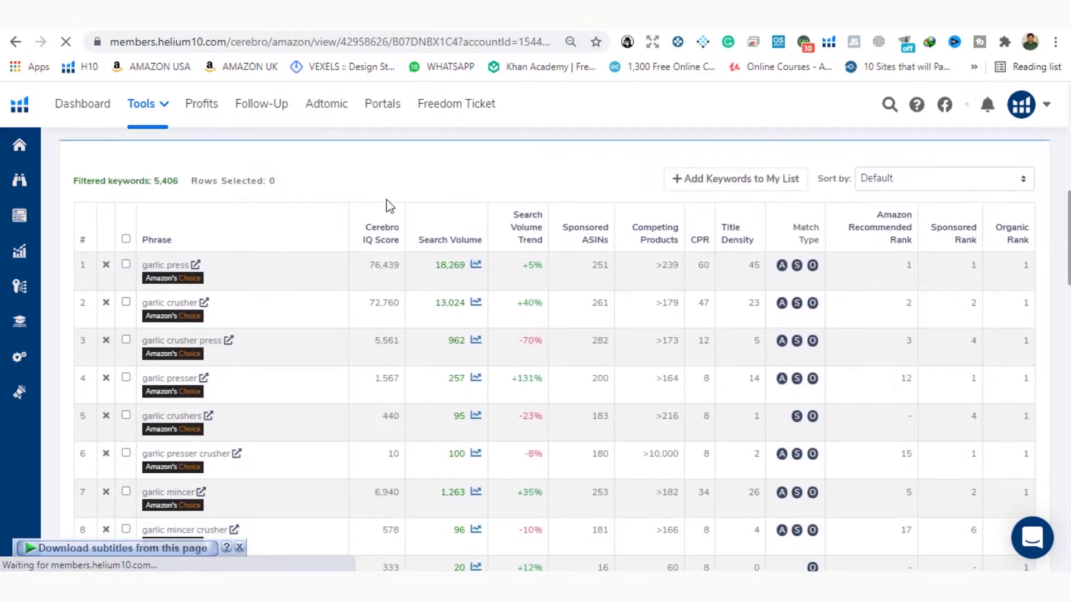
Step: Sort the 5,406 filtered Cerebro keywords by Search Volume High To Low
left_click_drag(156, 186, 180, 185)
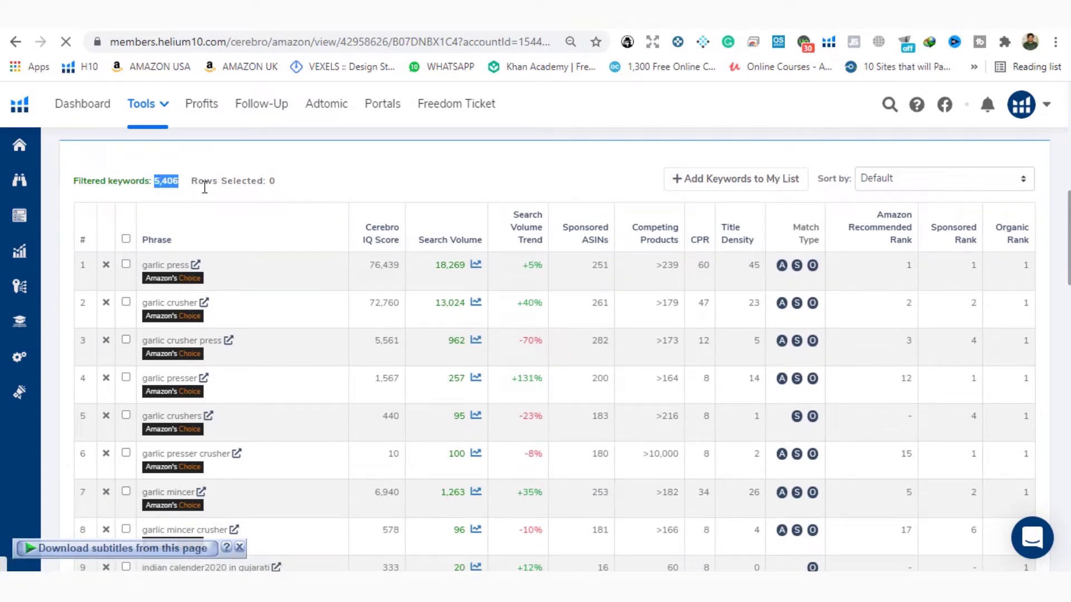
scroll(527, 227, "up", 4)
scroll(535, 335, "down", 5)
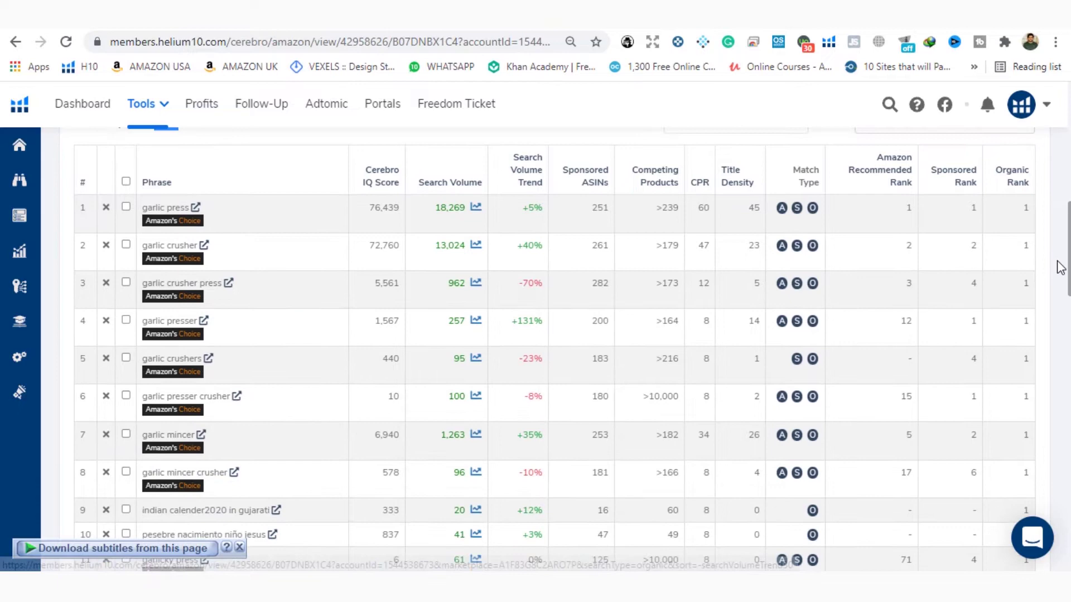
scroll(535, 334, "up", 1)
left_click(942, 163)
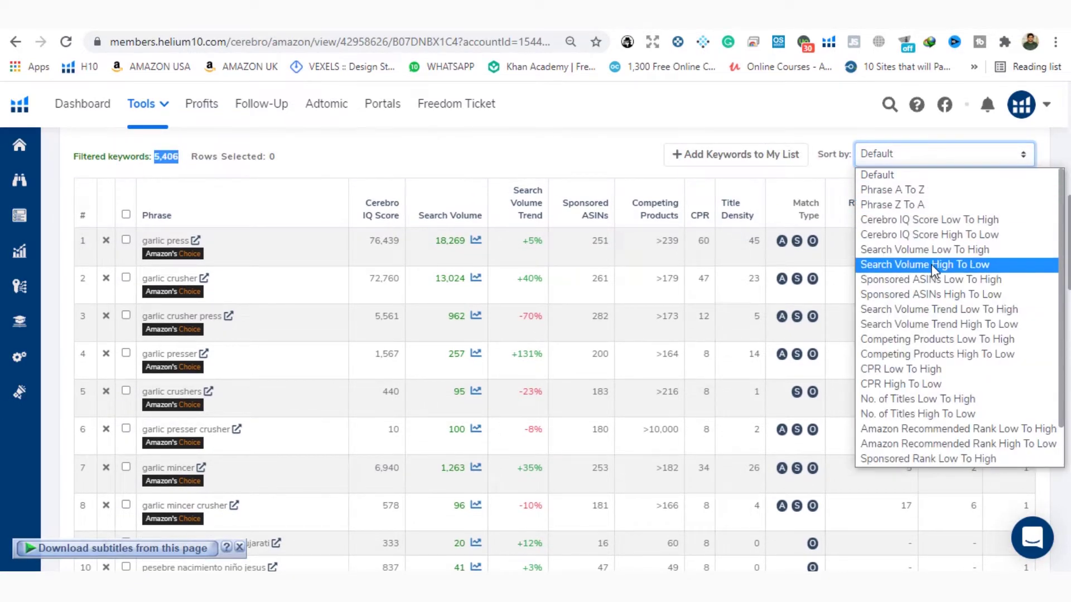
left_click(930, 264)
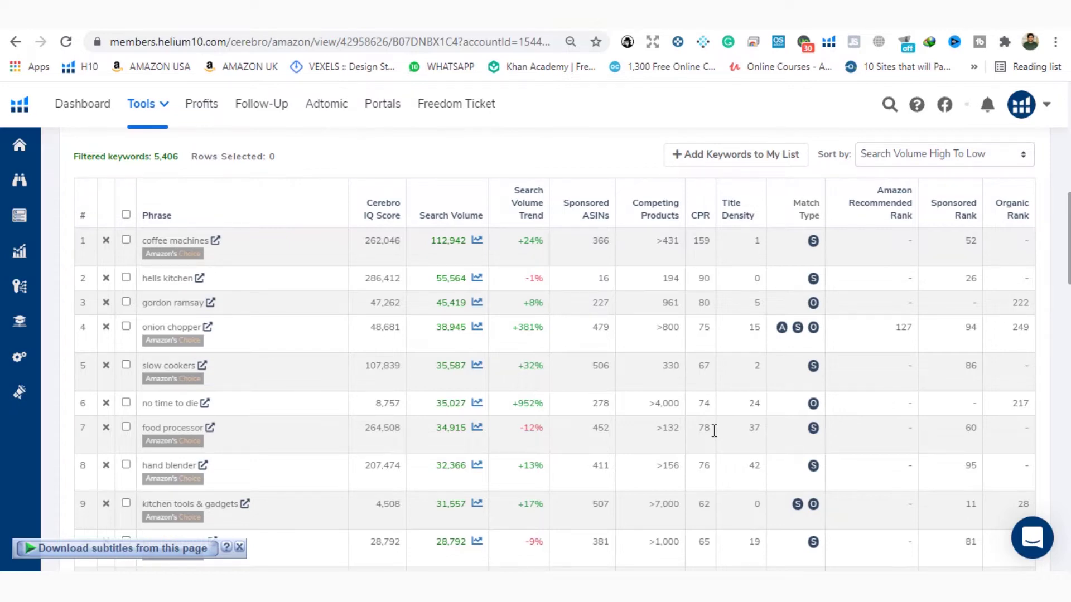
scroll(714, 431, "up", 9)
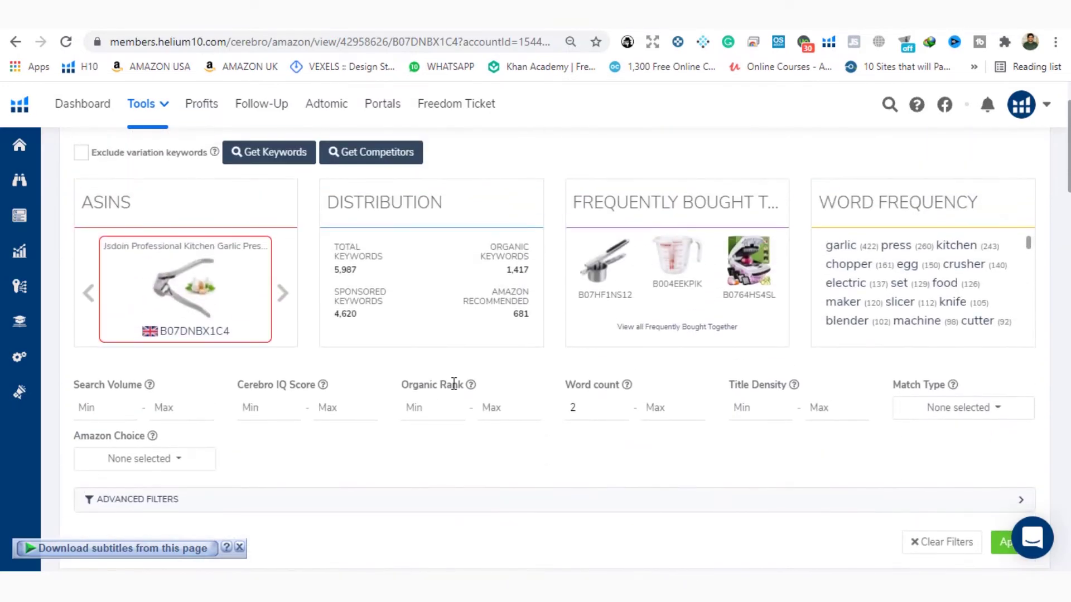
Step: Apply an organic rank filter of minimum 1 and maximum 10
left_click(421, 406)
type("1")
key("Tab")
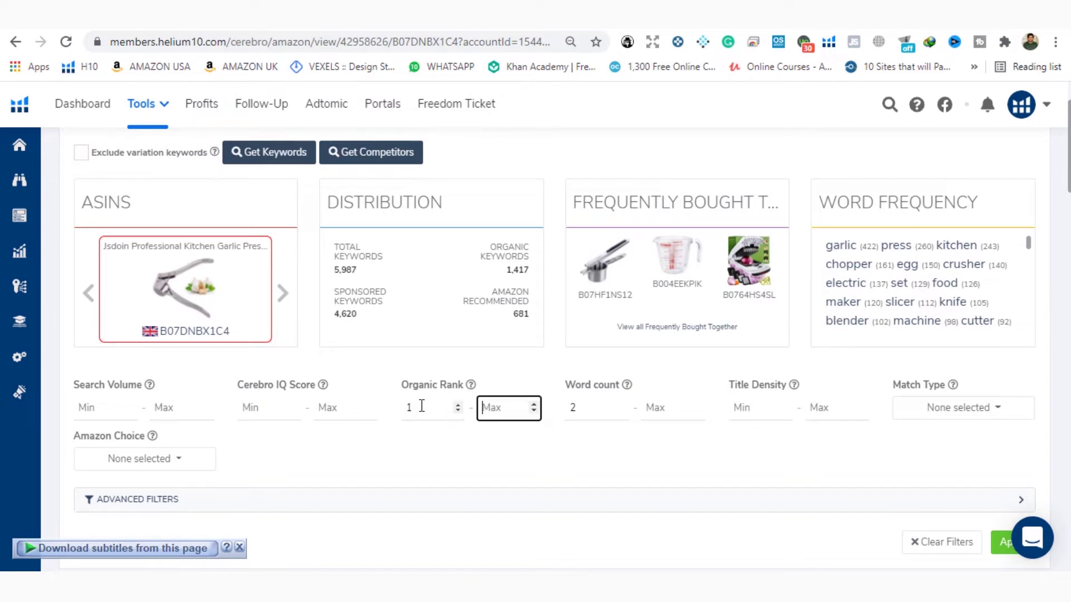
type("10")
left_click(1000, 552)
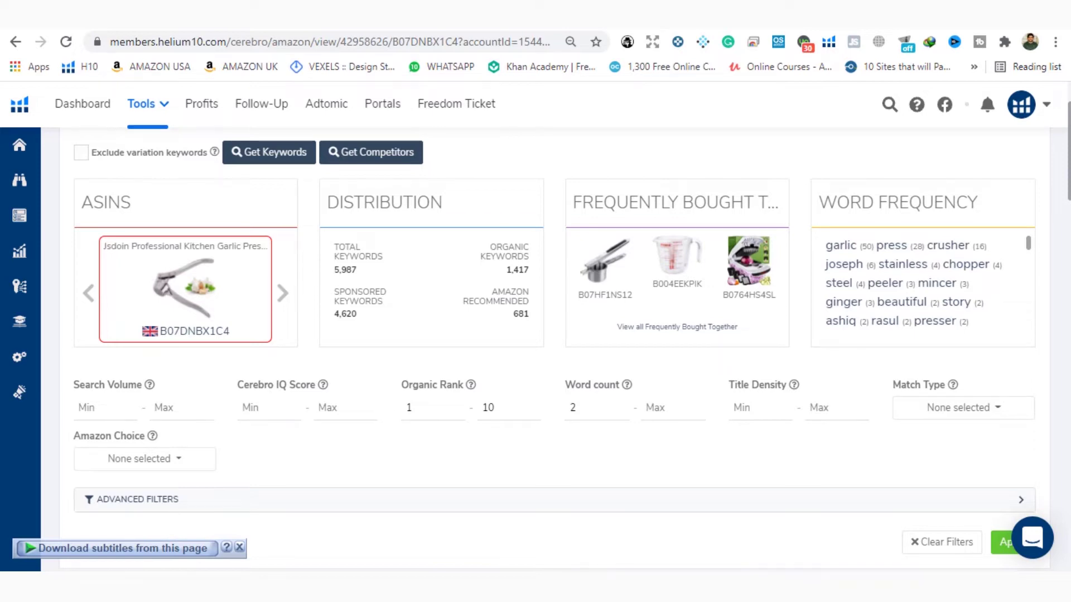
scroll(1061, 235, "down", 8)
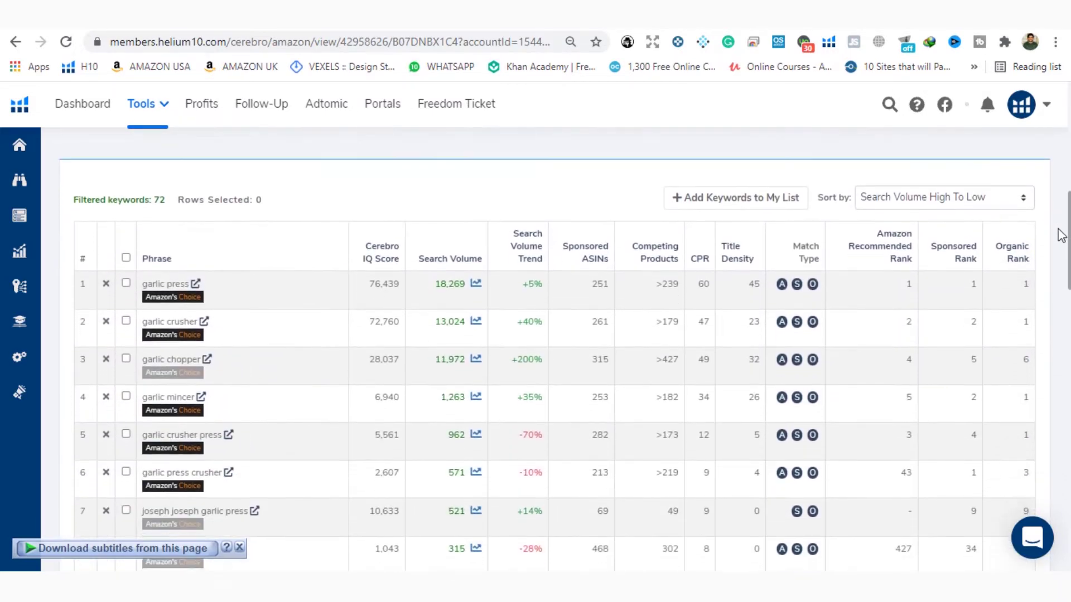
Step: Scroll down the filtered Cerebro keyword table toward 'garlic press'
scroll(1061, 235, "down", 1)
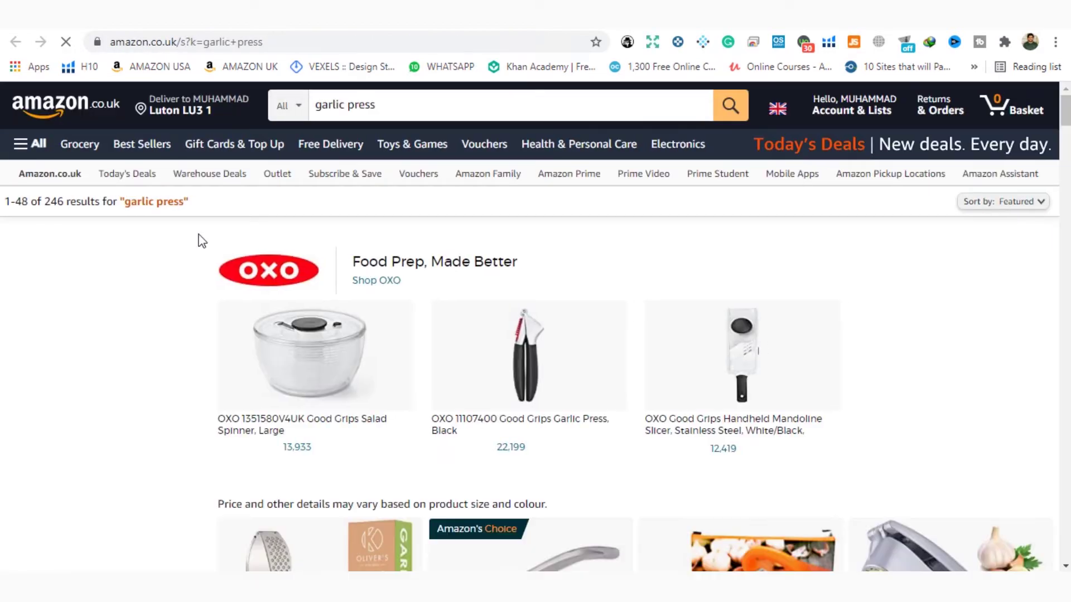
Step: Browse the garlic press results, then open the Amazon search for 'garlic crusher'
scroll(202, 241, "down", 14)
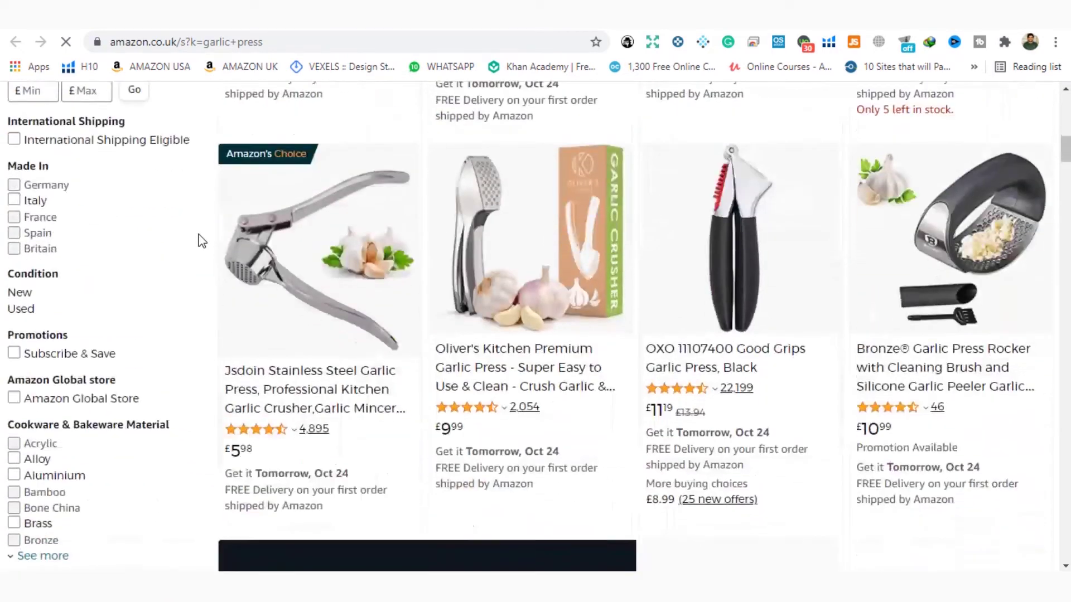
left_click(173, 11)
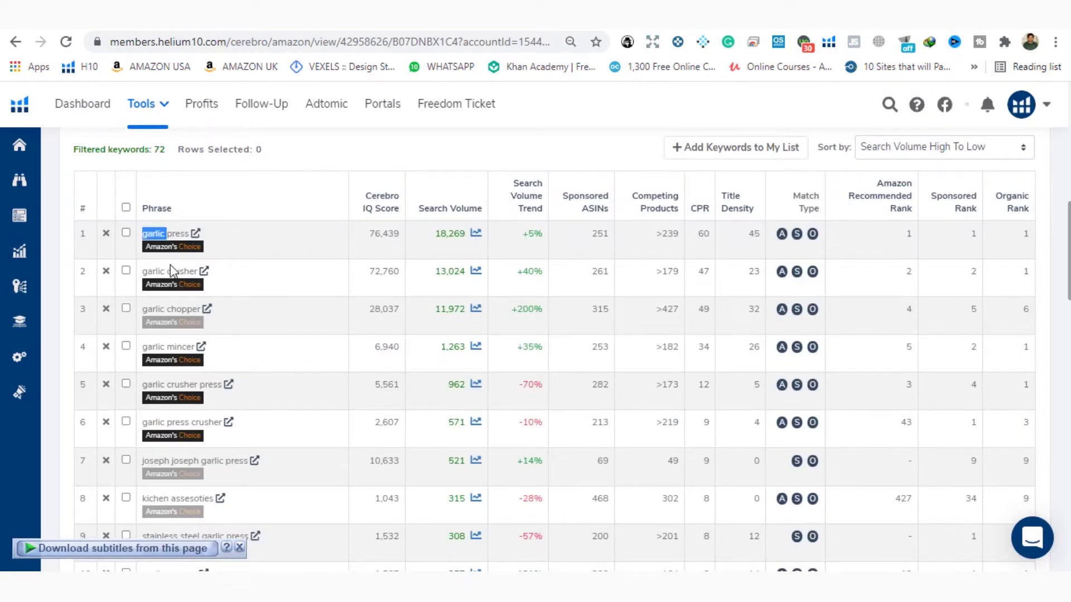
left_click_drag(184, 273, 160, 272)
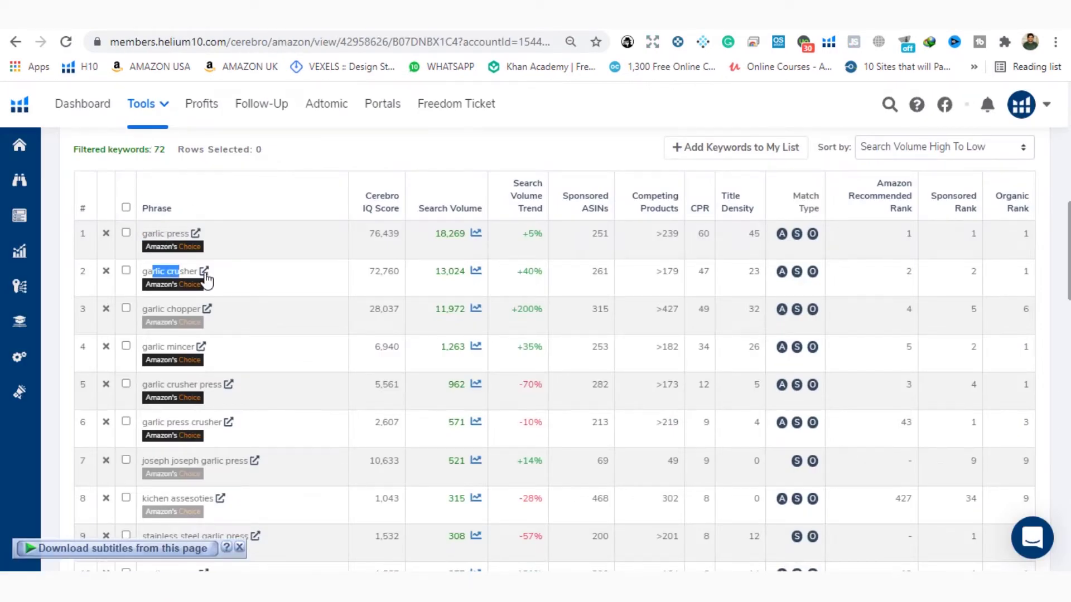
left_click(204, 271)
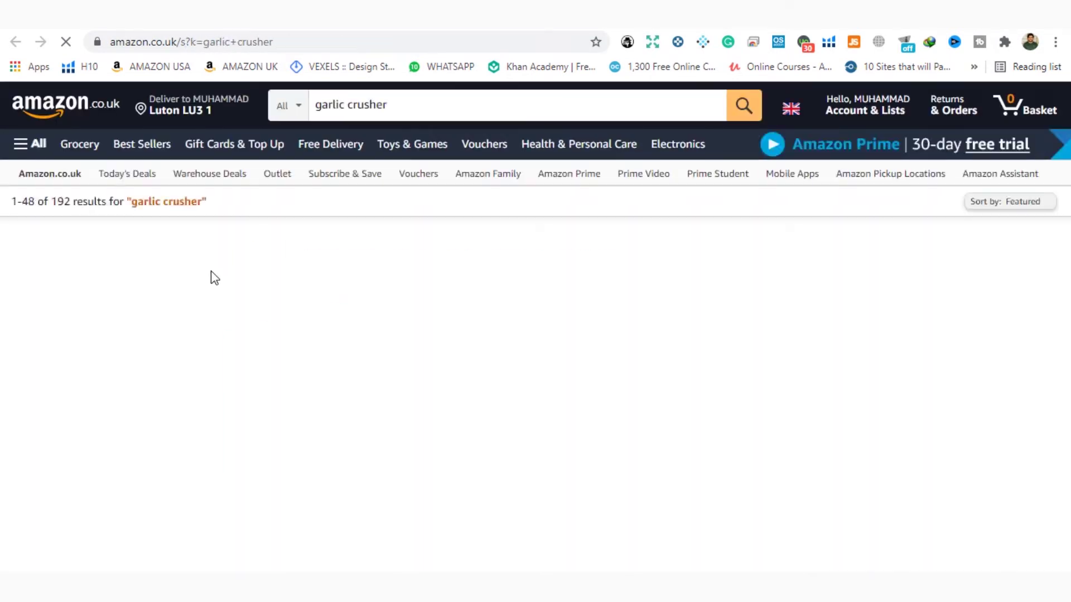
Step: Review the Amazon results for 'garlic crusher' and 'garlic chopper'
scroll(212, 277, "down", 8)
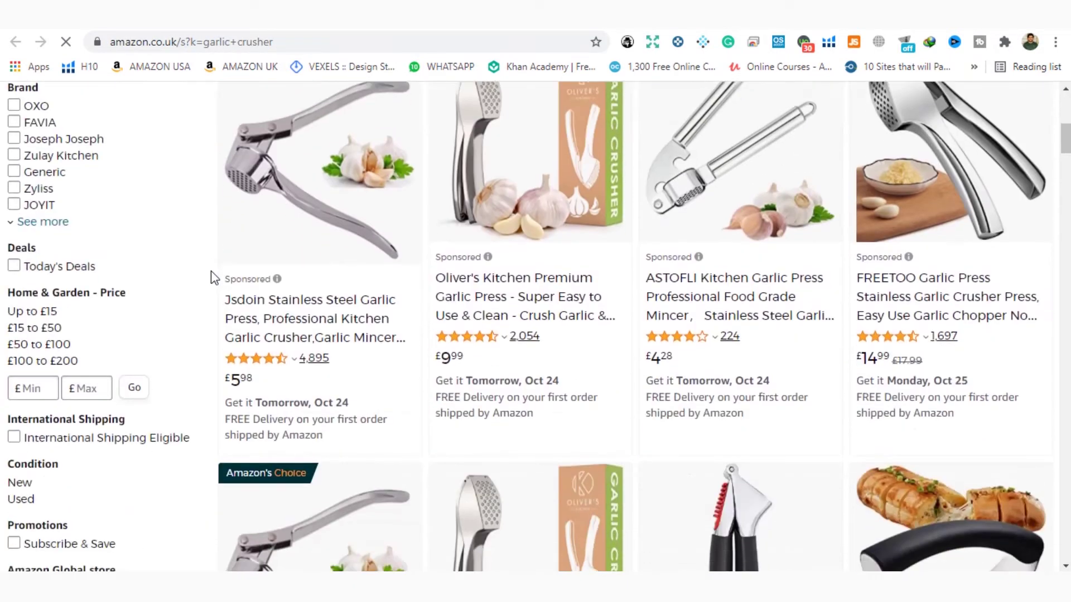
scroll(215, 277, "down", 7)
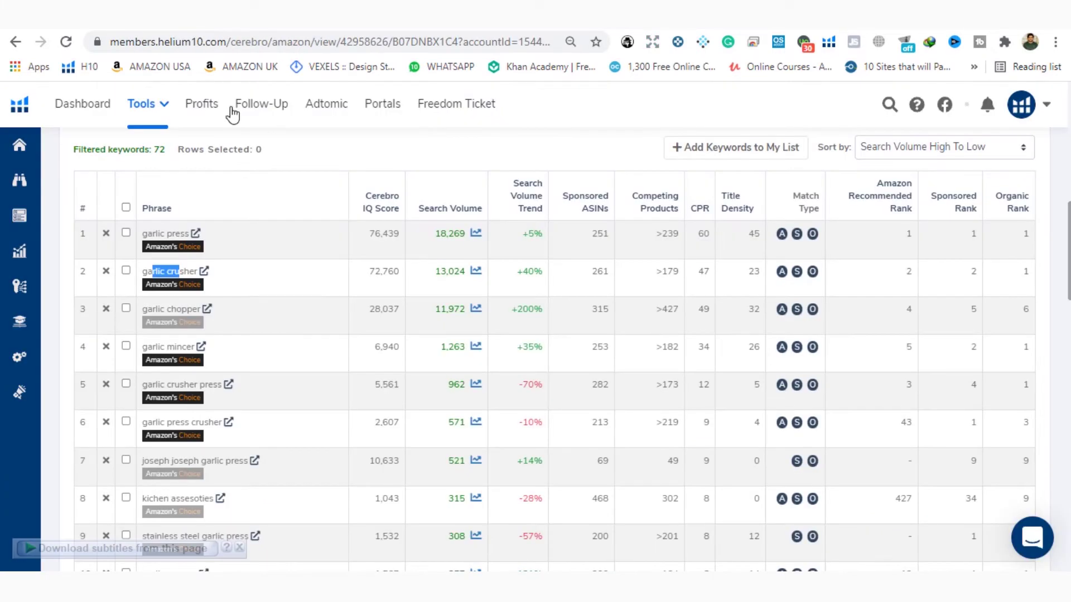
left_click_drag(182, 308, 144, 308)
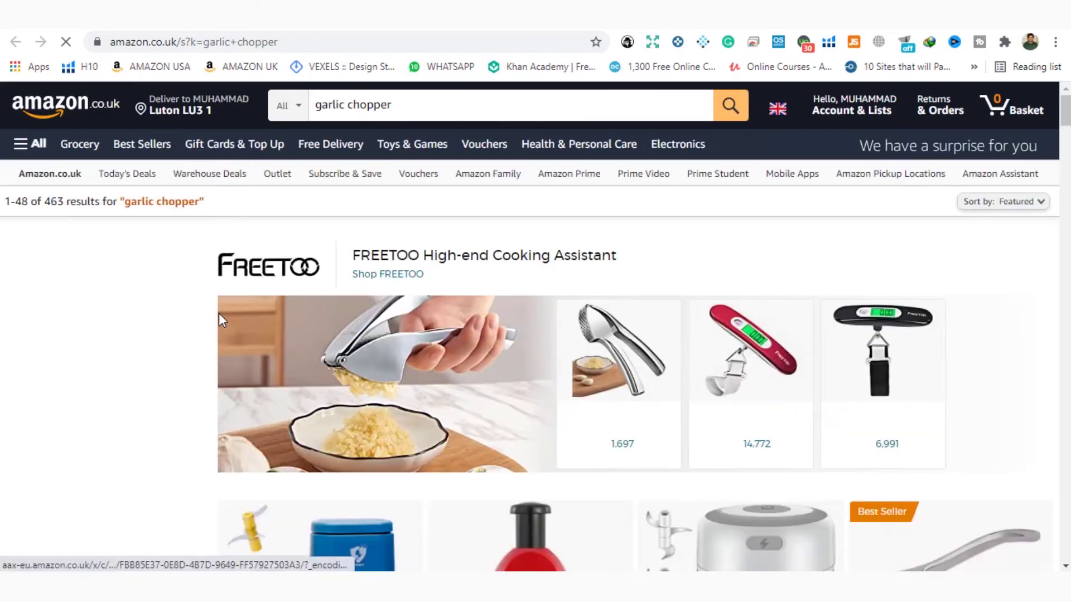
scroll(219, 315, "down", 8)
scroll(218, 321, "down", 15)
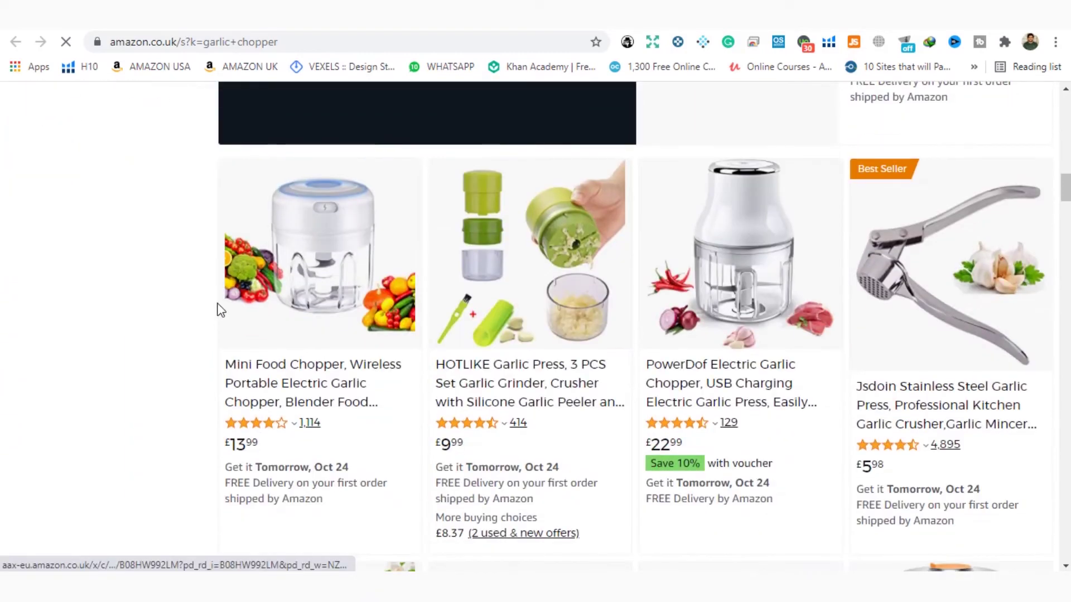
scroll(934, 506, "up", 4)
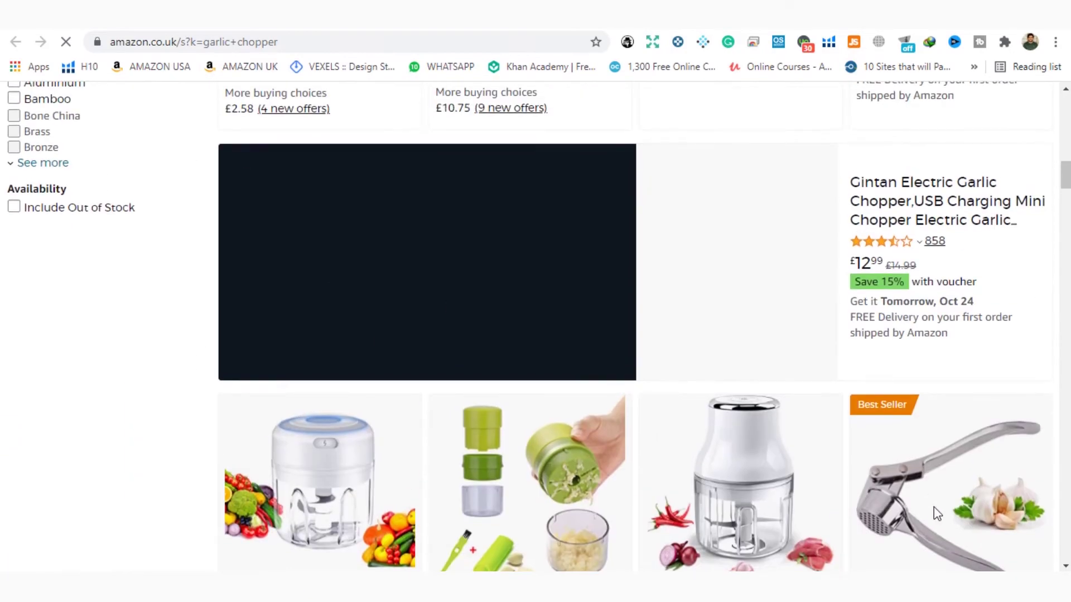
scroll(933, 507, "down", 2)
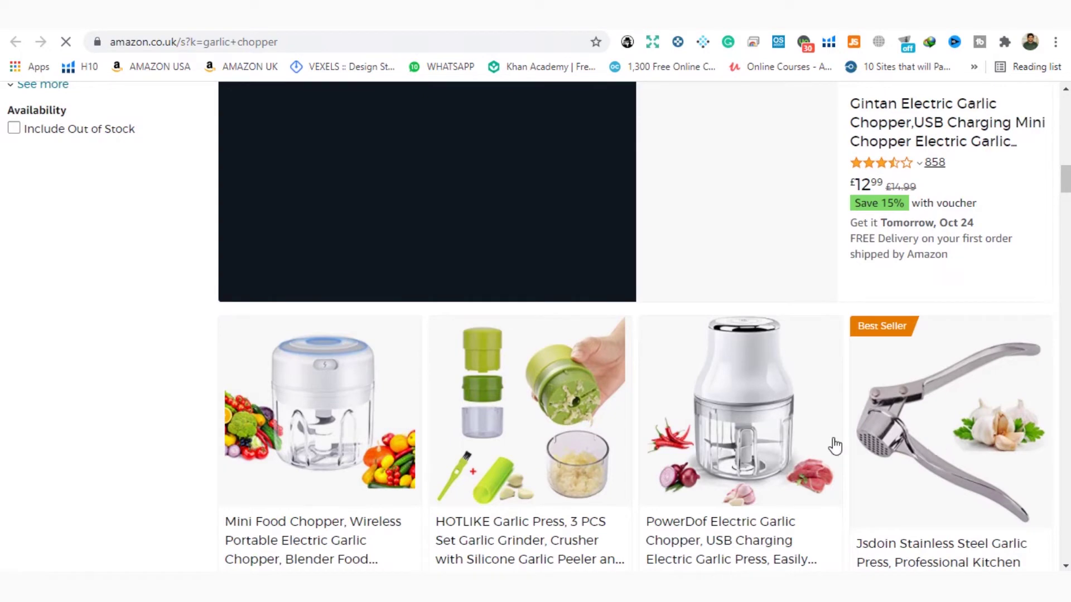
scroll(616, 457, "down", 10)
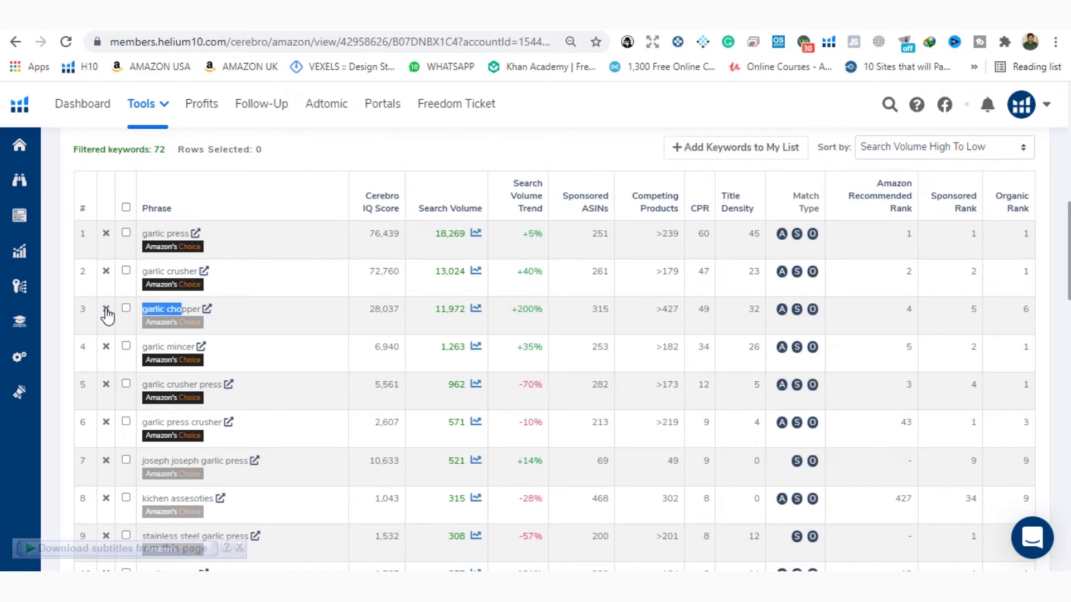
Step: Delete 'garlic chopper' from the keyword list and review the 'garlic mincer' results
left_click(106, 310)
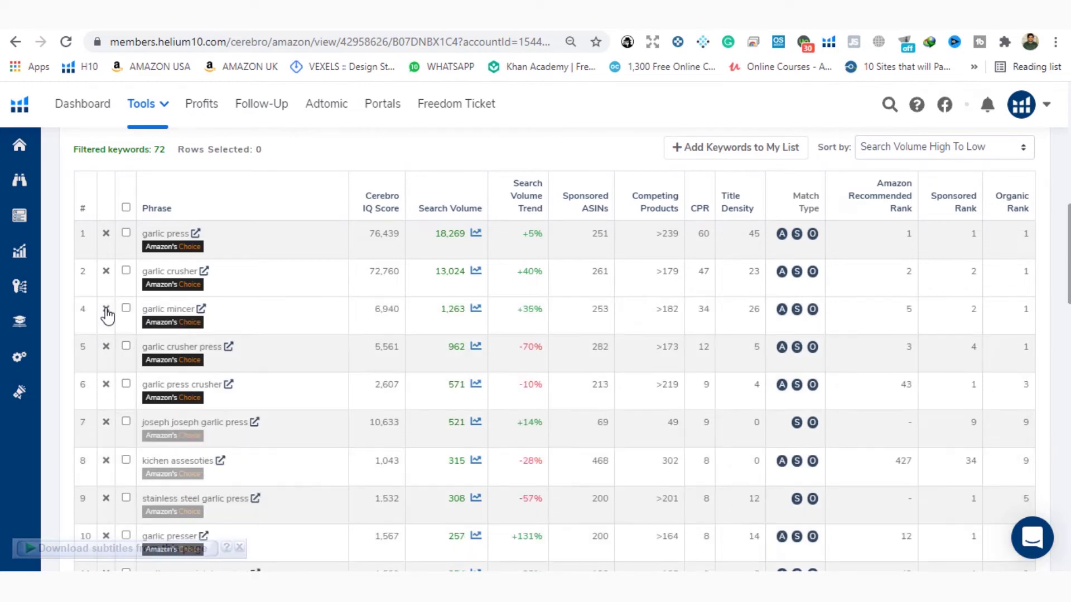
double_click(168, 310)
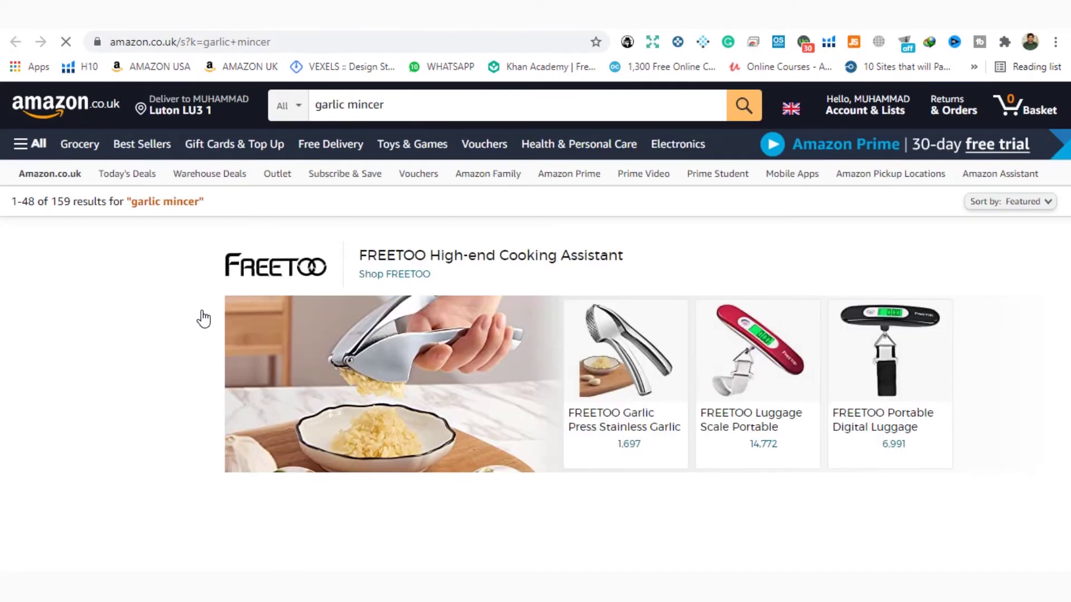
scroll(377, 361, "down", 10)
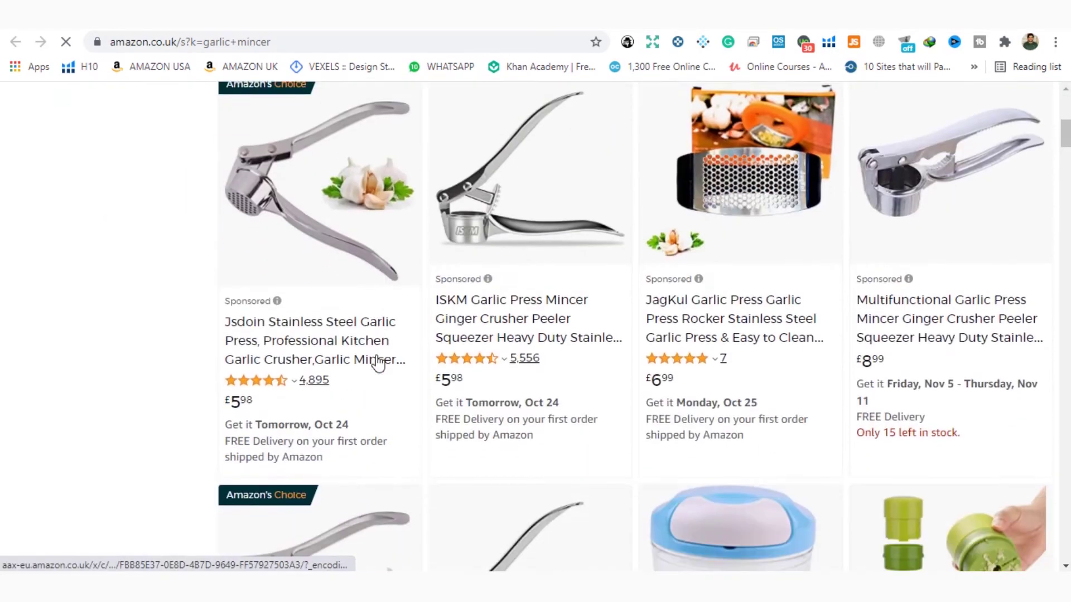
scroll(377, 357, "down", 13)
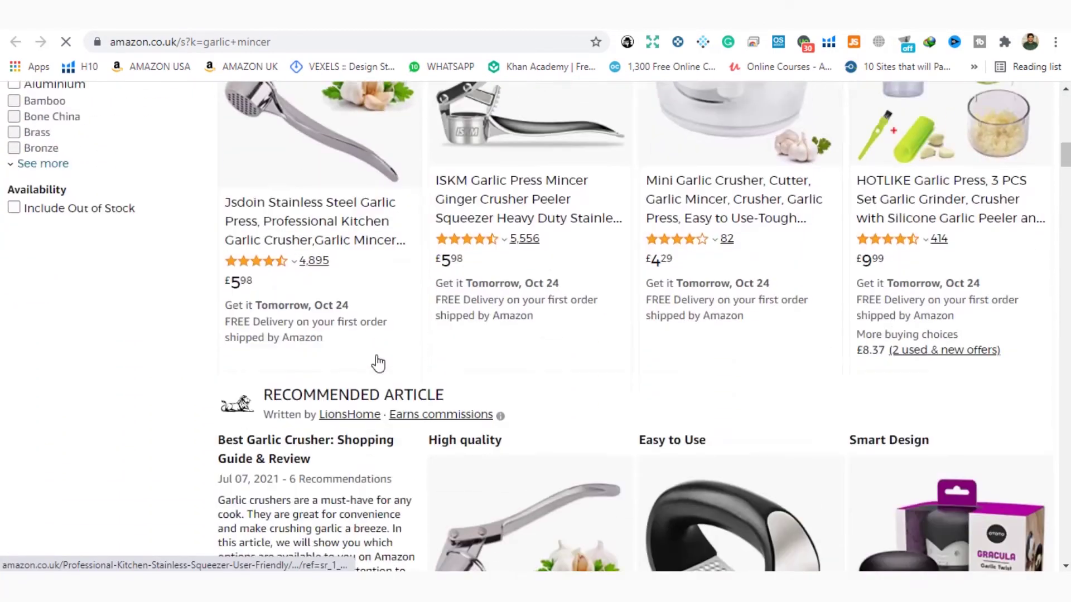
scroll(379, 361, "down", 4)
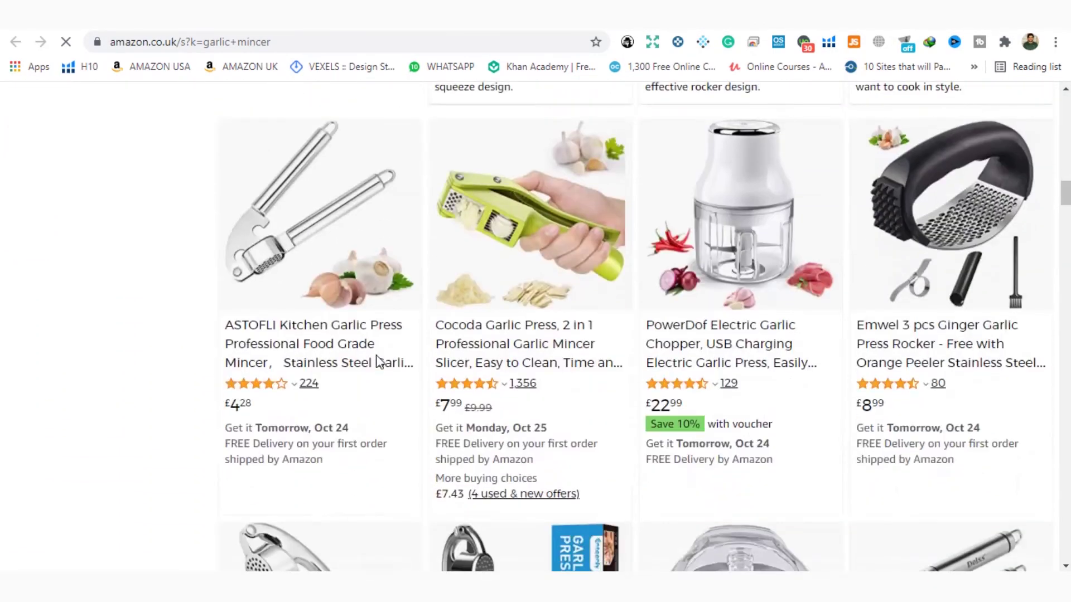
scroll(377, 361, "down", 7)
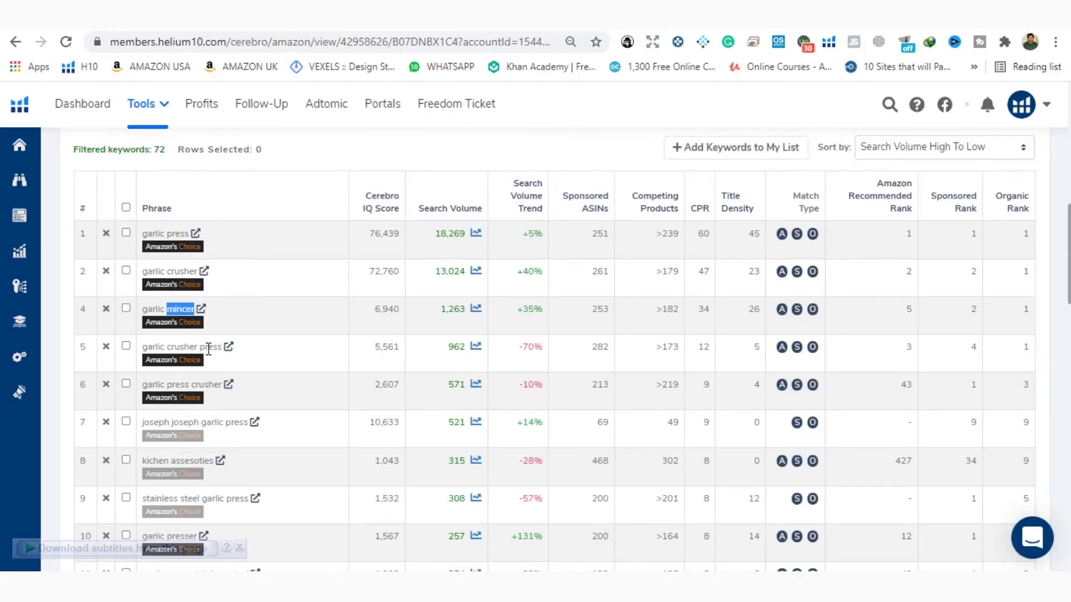
Step: Open and browse the Amazon search for 'garlic crusher press'
left_click_drag(208, 348, 153, 348)
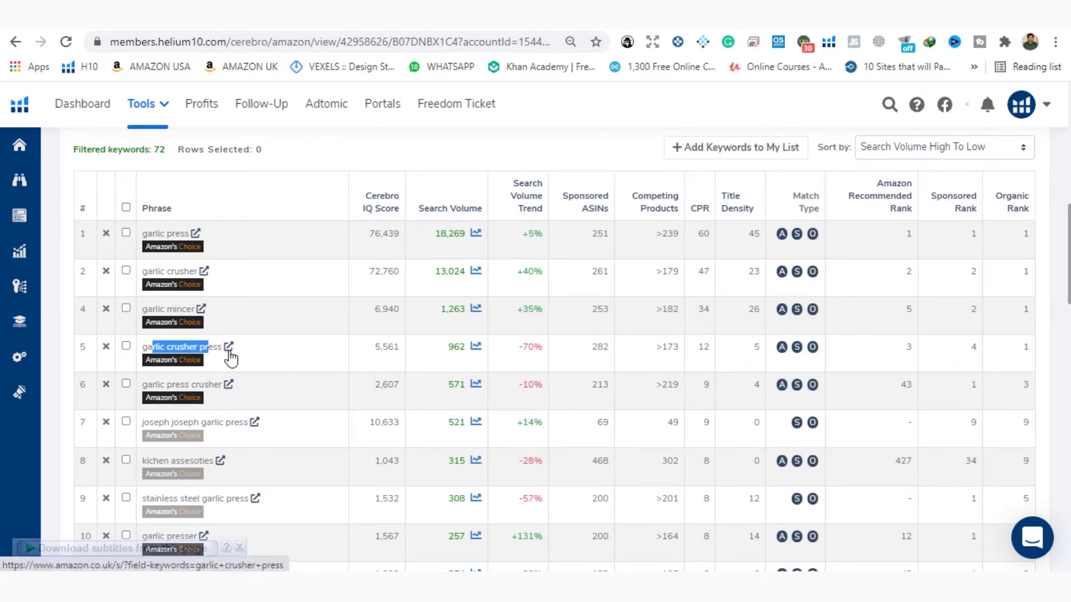
left_click(229, 348)
scroll(389, 386, "down", 4)
scroll(389, 386, "down", 10)
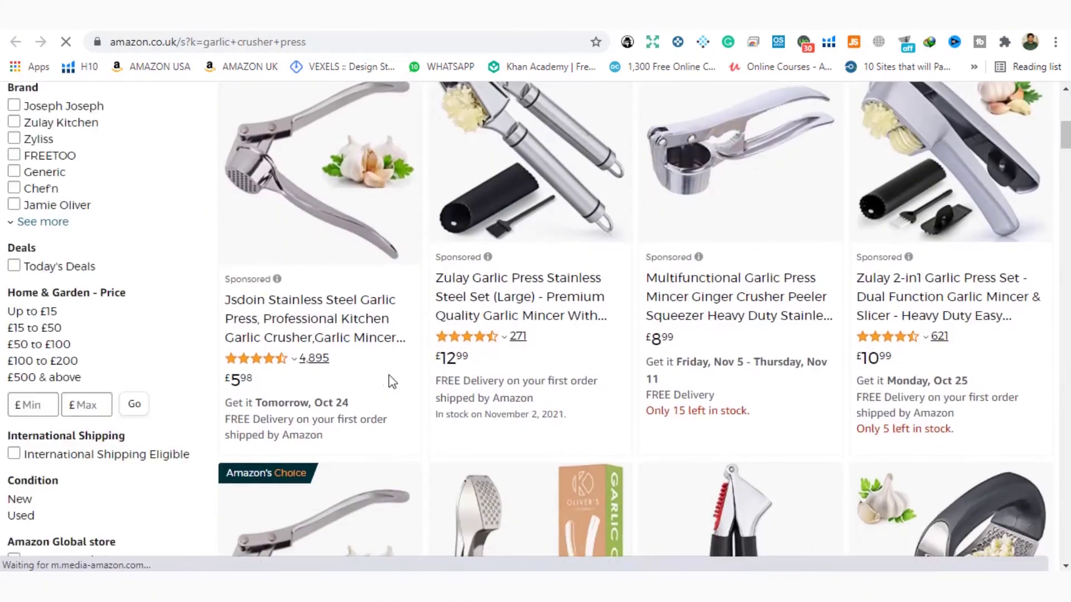
scroll(391, 378, "down", 8)
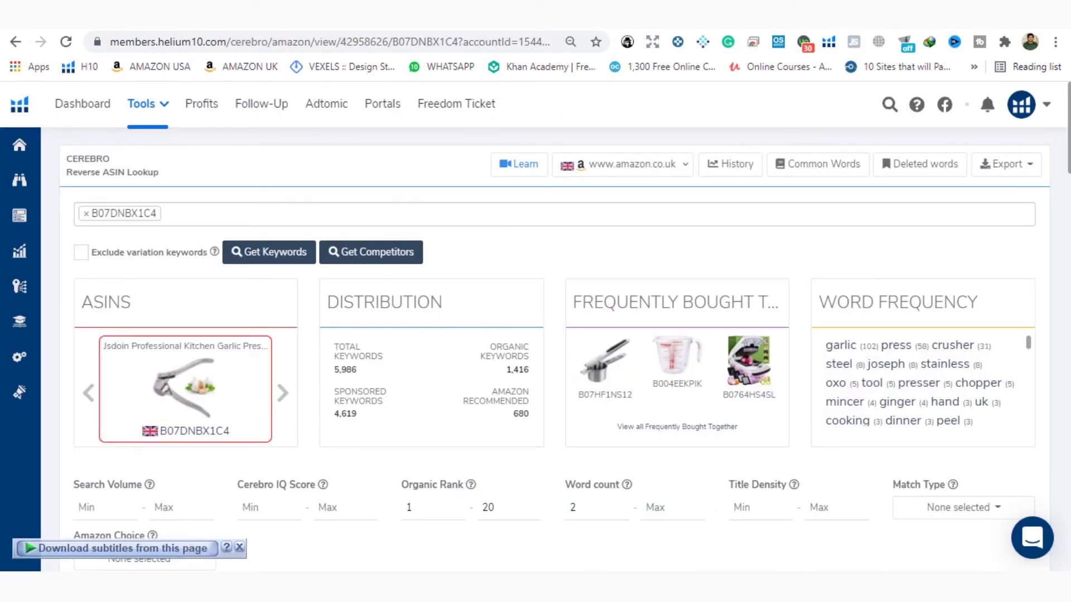
Step: Export the filtered Cerebro keyword list as an Excel .xlsx file
left_click(1031, 165)
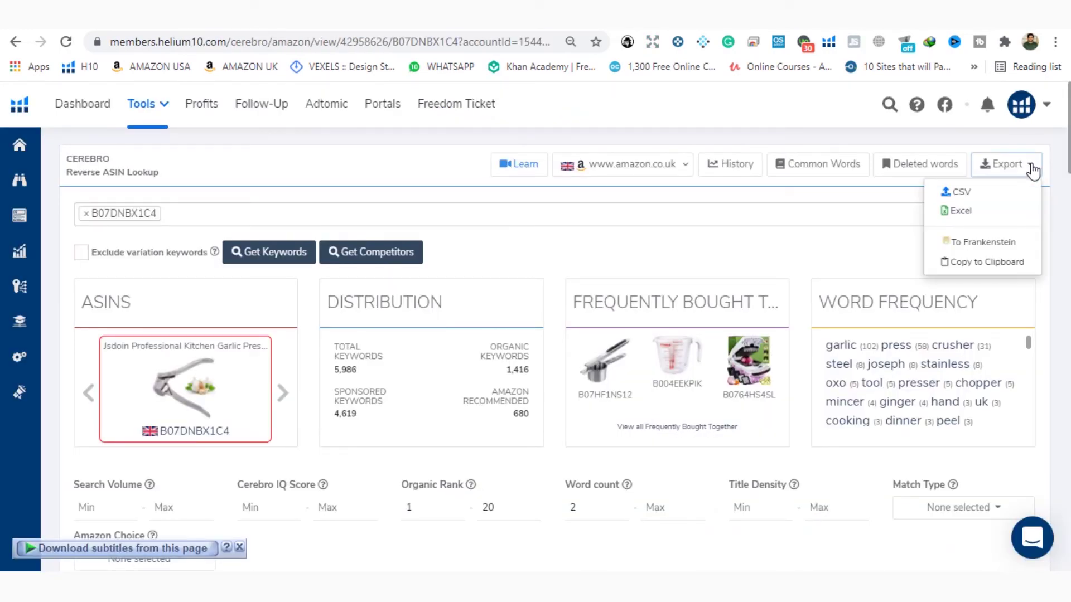
left_click(961, 212)
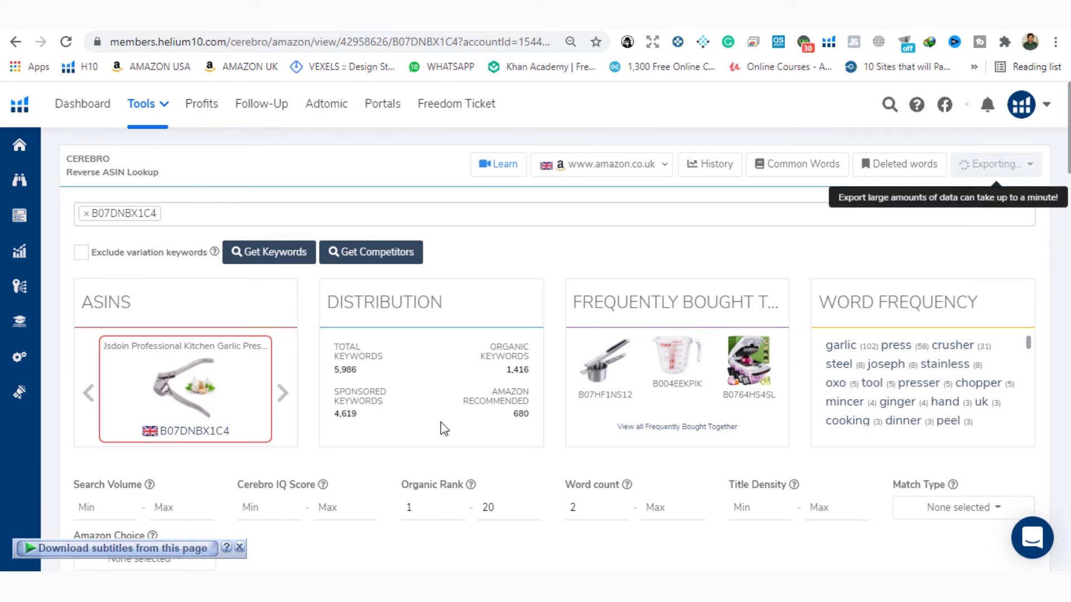
left_click(240, 547)
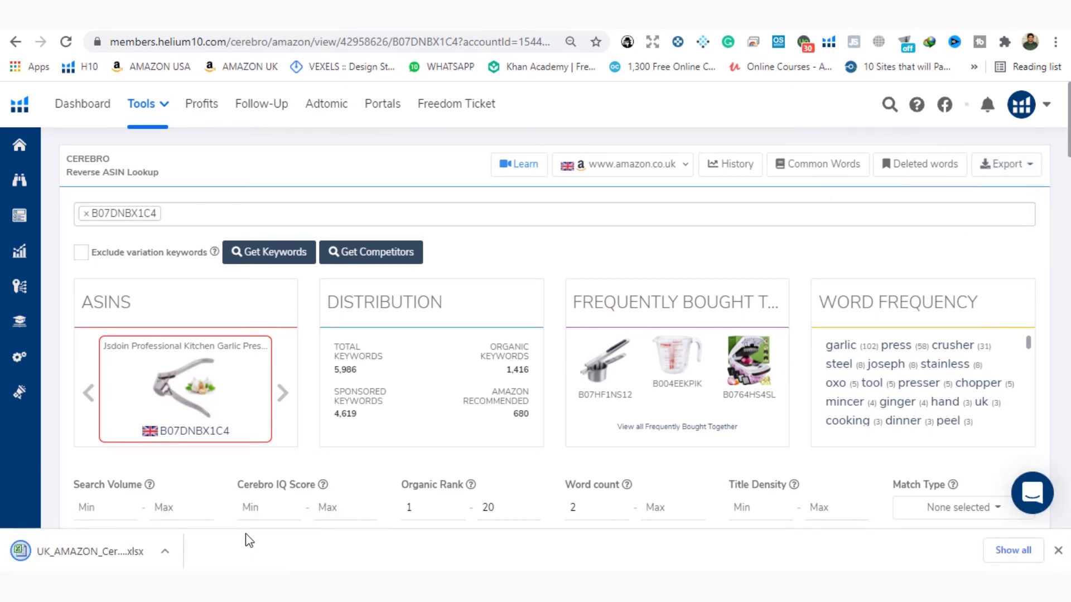
Step: Open the downloaded UK_AMAZON_Cer….xlsx keyword file in Excel
left_click(124, 561)
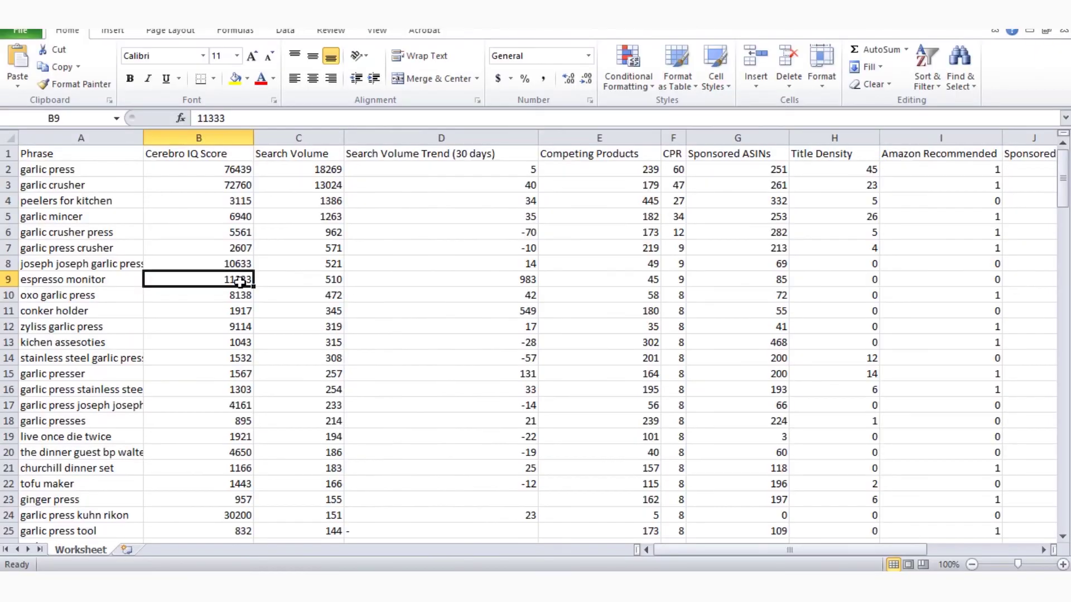